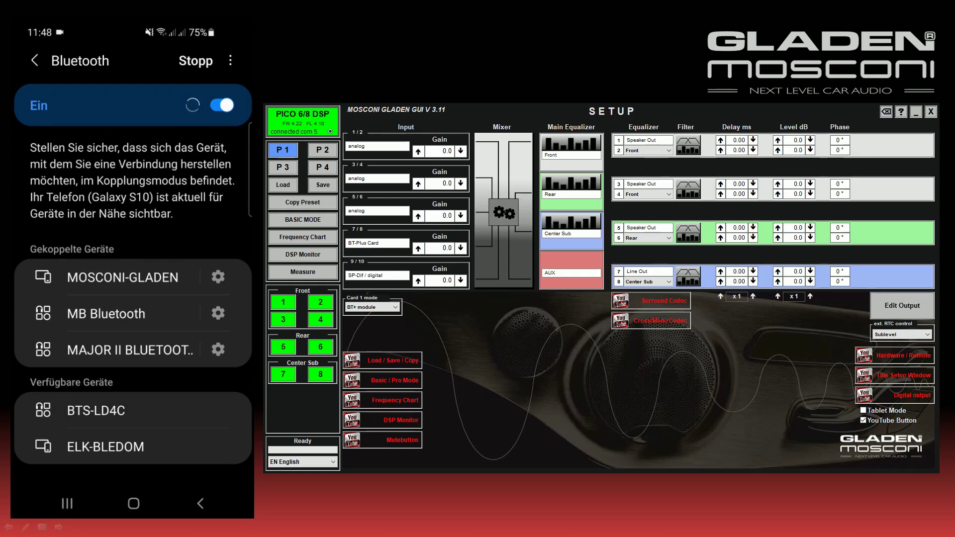
# Pair the phone with BTS-LD4C from available devices, retrying once, then go home.
pyautogui.click(95, 410)
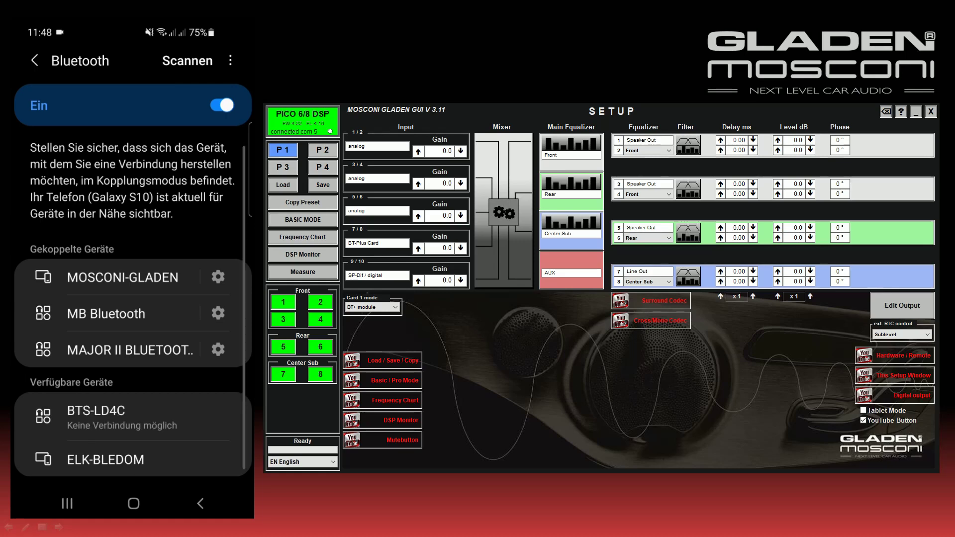
pyautogui.click(96, 411)
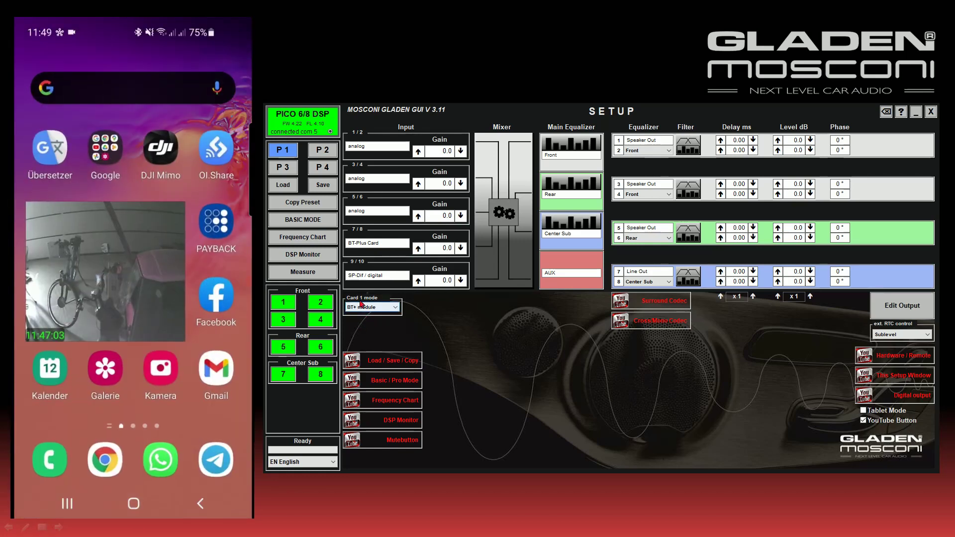
# Confirm card 1 stays in BT+ module mode, then bring up the DSP Monitor.
pyautogui.click(360, 311)
pyautogui.click(373, 311)
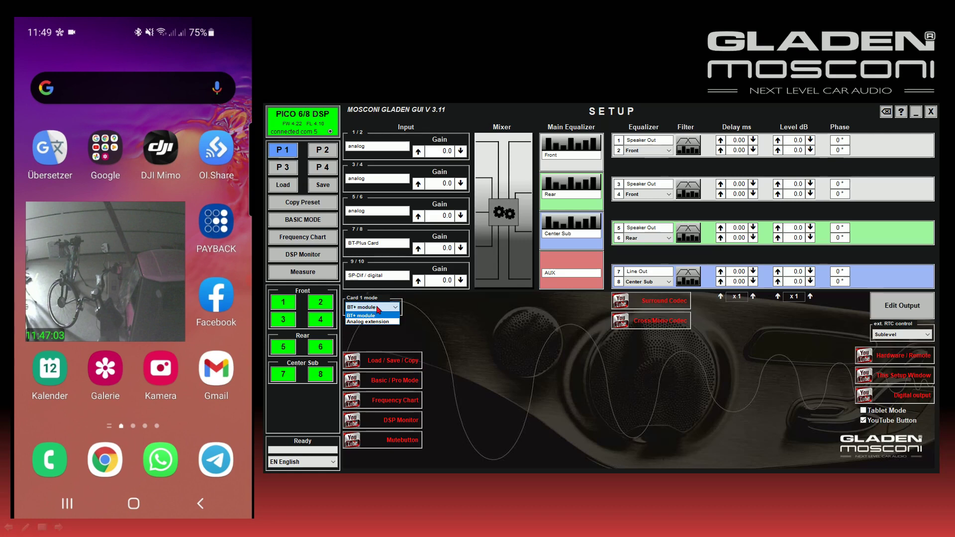
pyautogui.click(378, 309)
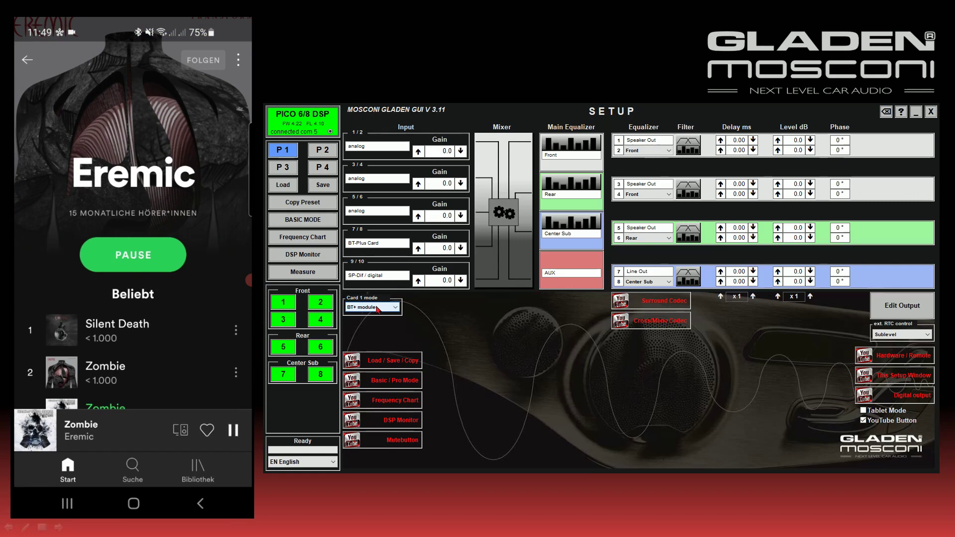
pyautogui.click(302, 257)
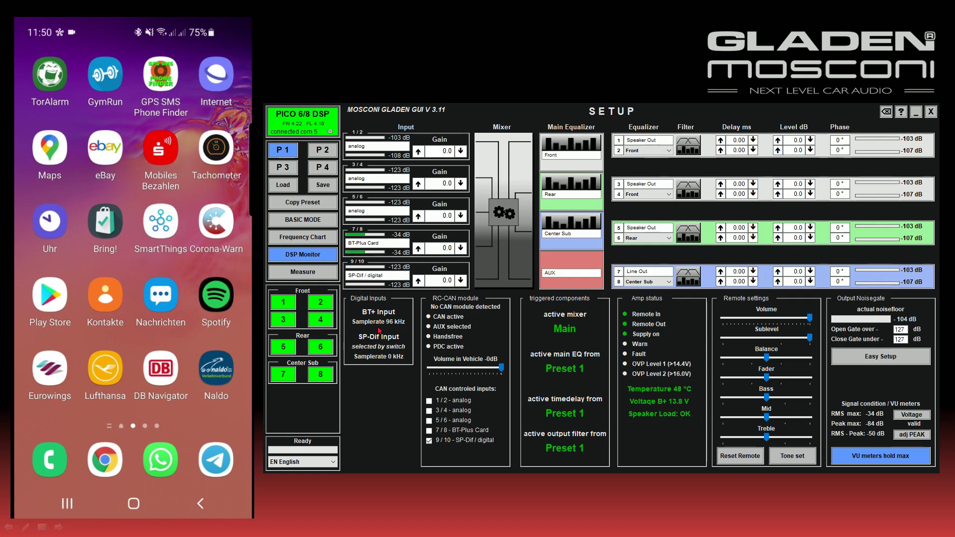
# In the Mixer, enable Trigger Opt. 1 on input Ch. 7+8 and lower its threshold slider.
pyautogui.click(505, 274)
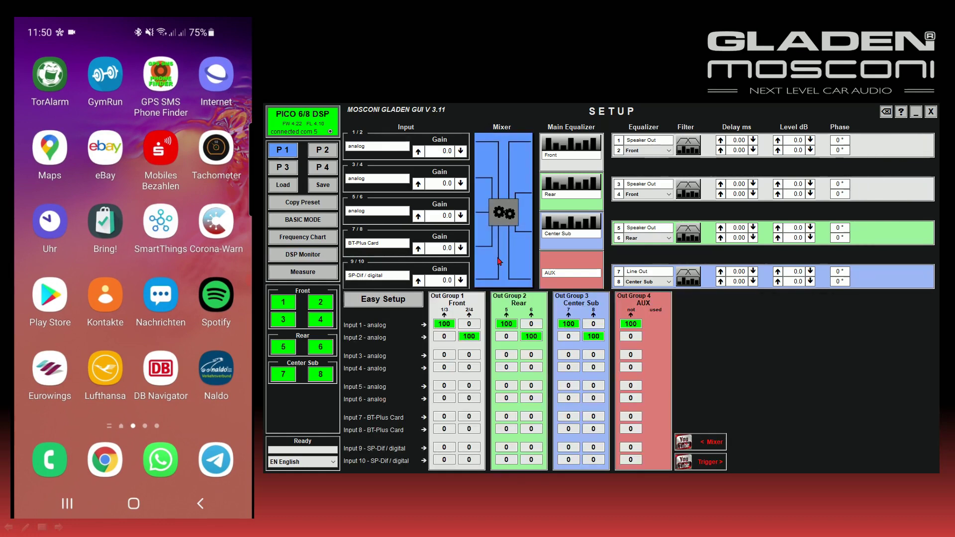
pyautogui.click(753, 401)
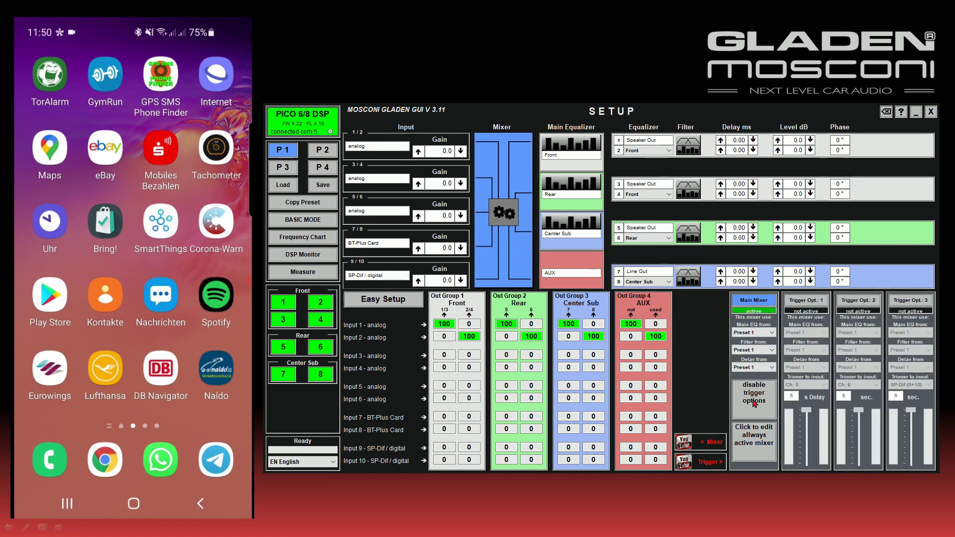
pyautogui.click(805, 301)
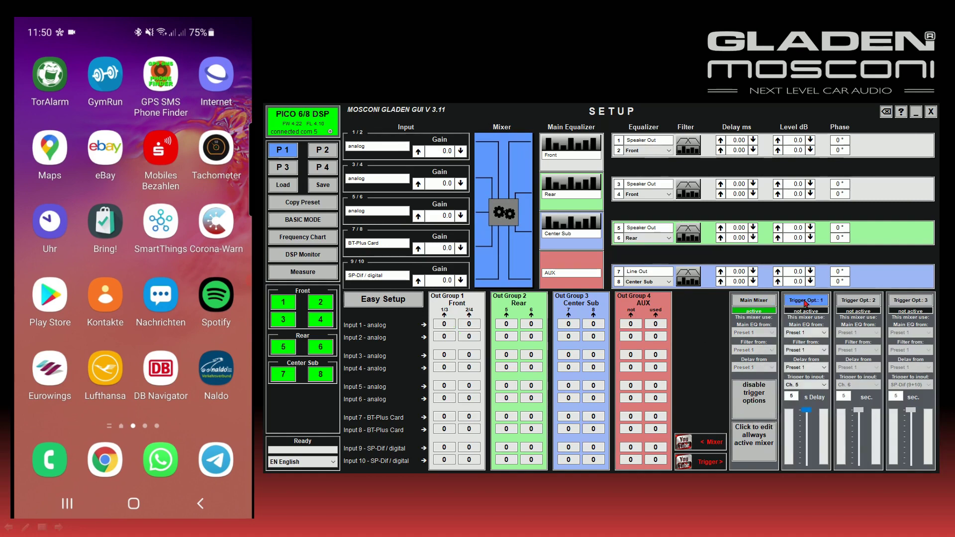
pyautogui.click(798, 386)
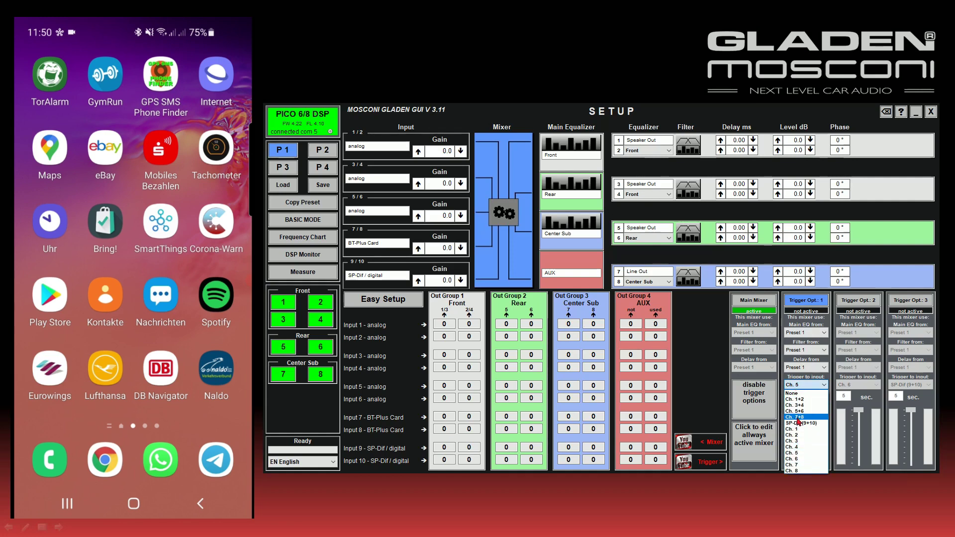
pyautogui.click(799, 418)
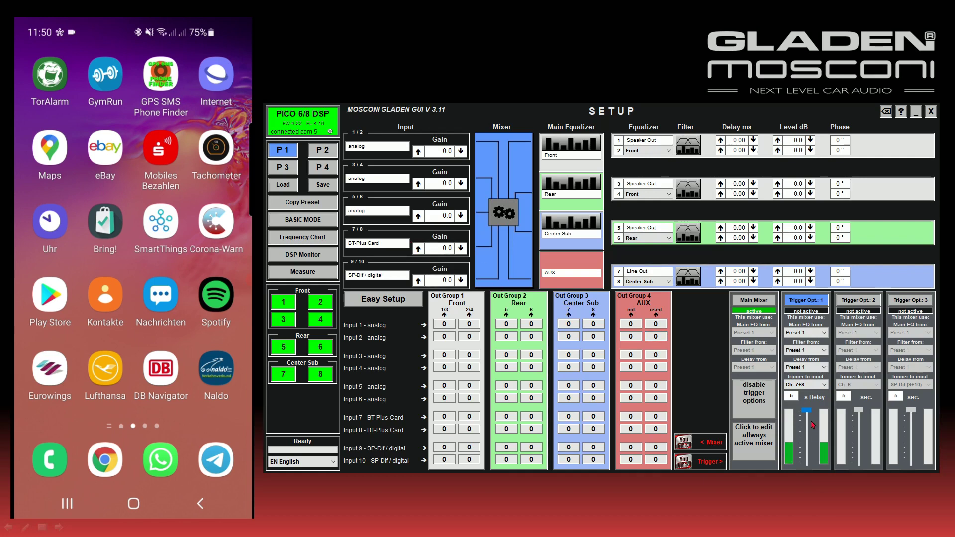
pyautogui.moveTo(806, 410); pyautogui.dragTo(809, 459)
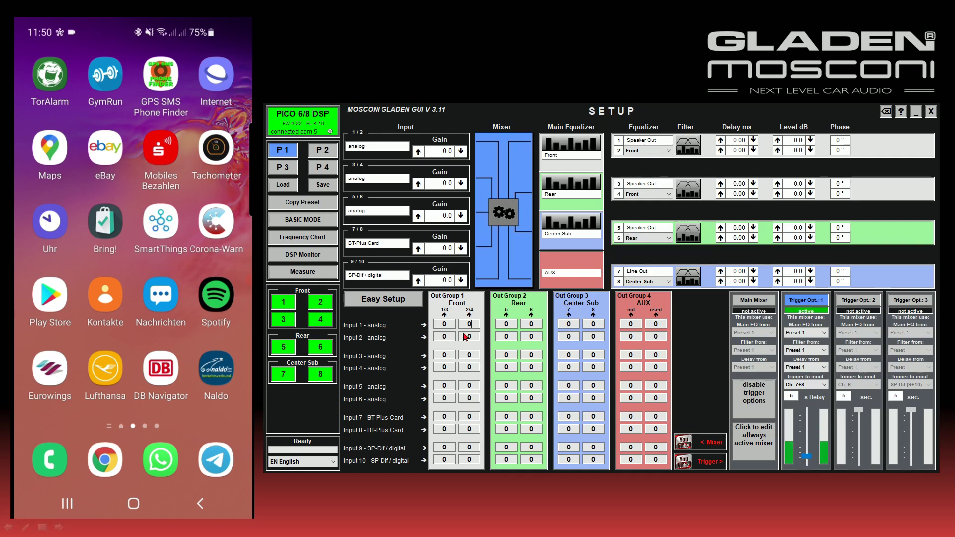
pyautogui.click(528, 326)
# Apply Easy Setup option 5, routing BT-Plus inputs 7+8 to all outputs, and check the values.
pyautogui.click(401, 301)
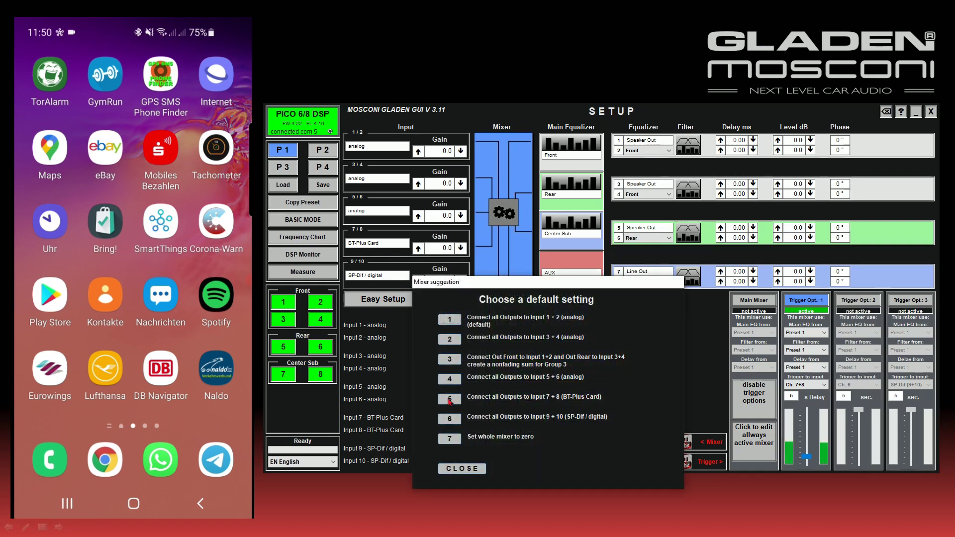
pyautogui.click(449, 399)
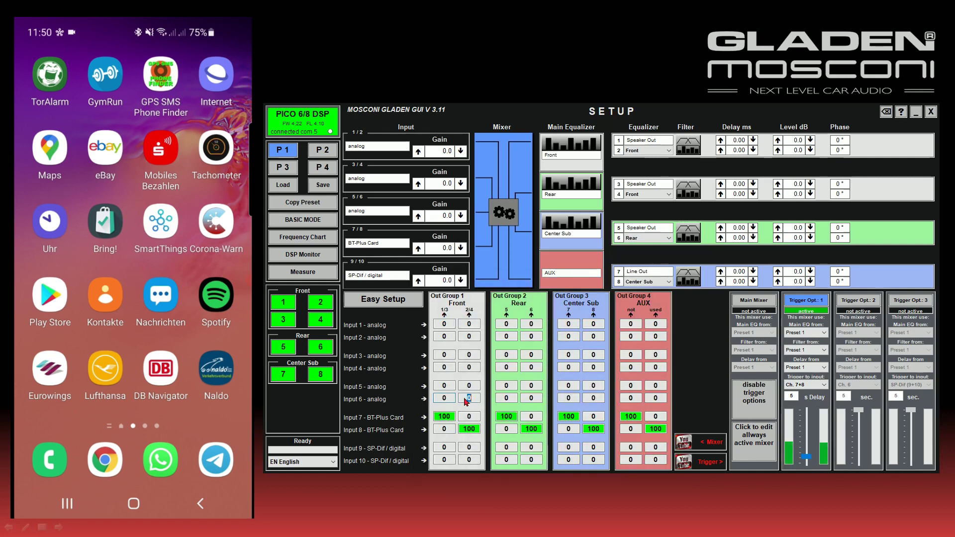
pyautogui.click(595, 386)
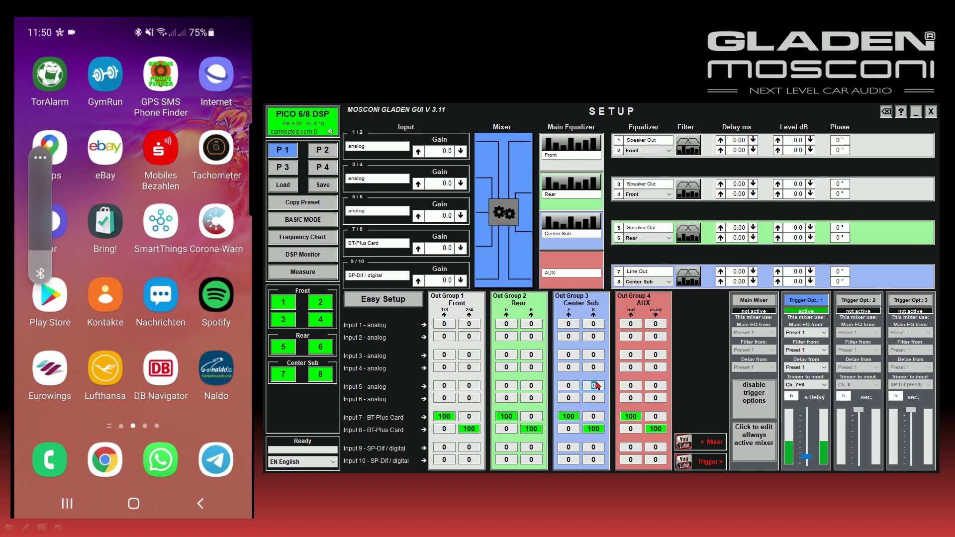
pyautogui.click(661, 388)
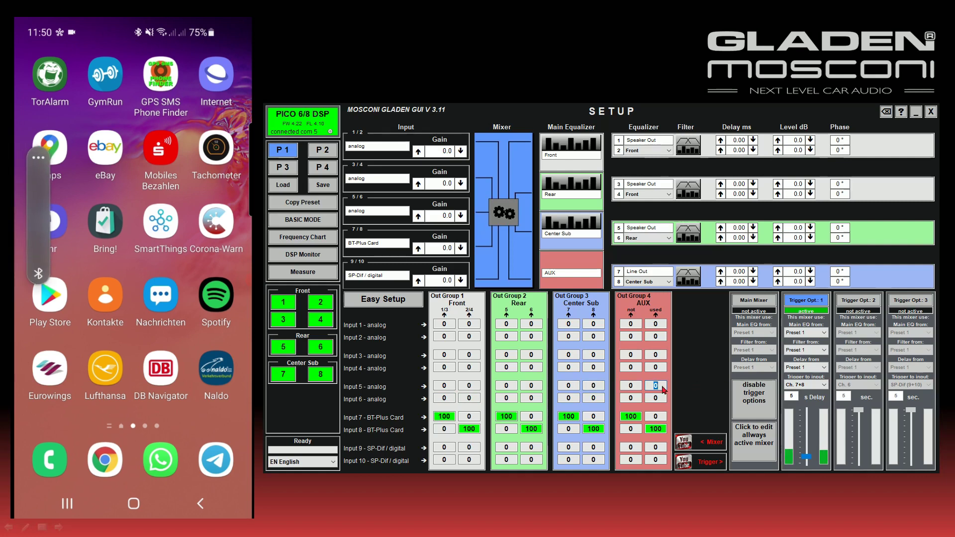
pyautogui.click(626, 385)
# Choose Preset 2 as Trigger Opt. 1's Main EQ source.
pyautogui.click(656, 367)
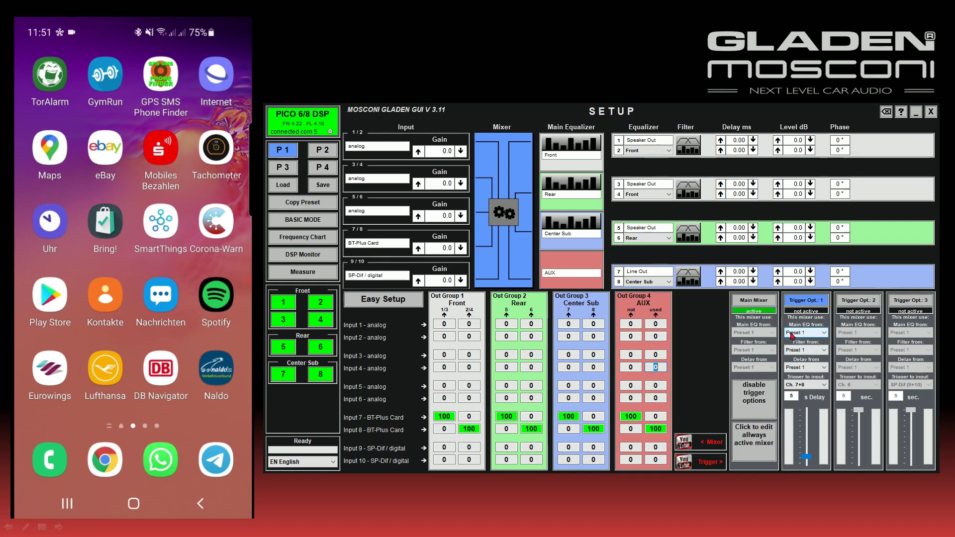
pyautogui.click(807, 338)
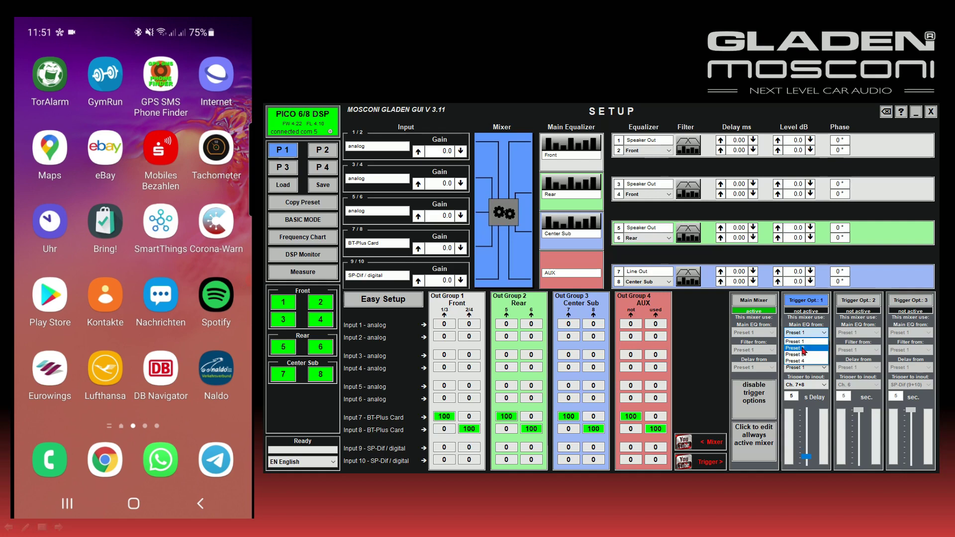
pyautogui.click(805, 347)
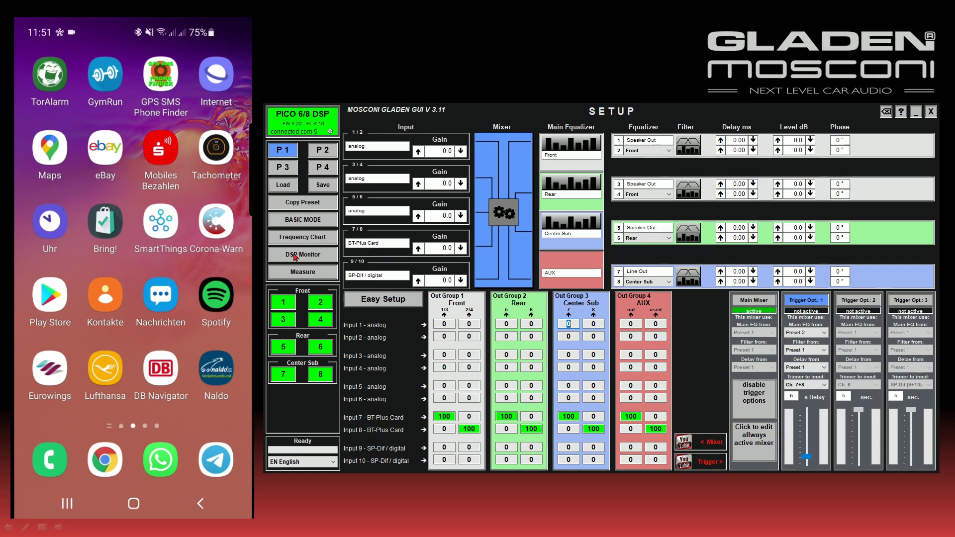
# Reopen the DSP Monitor to show live signal levels and amp status.
pyautogui.click(295, 258)
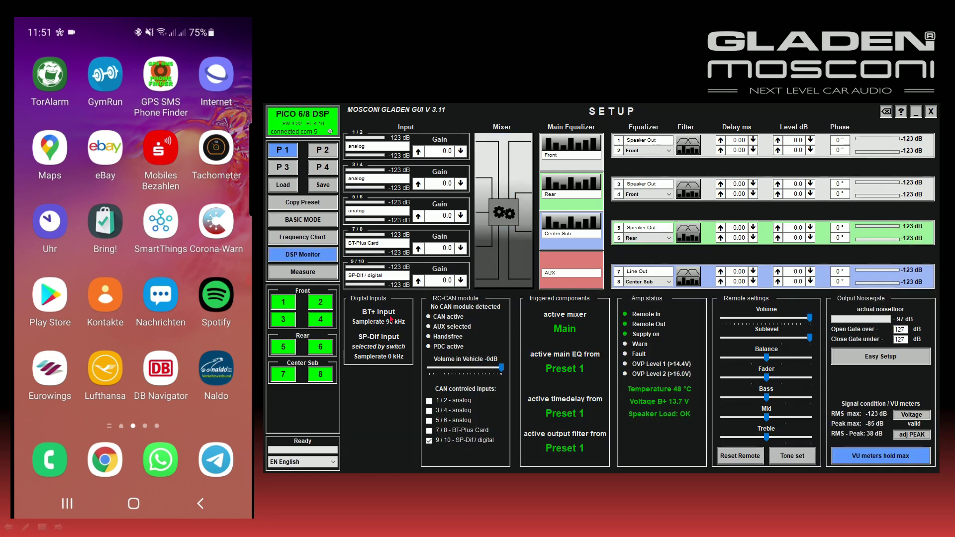